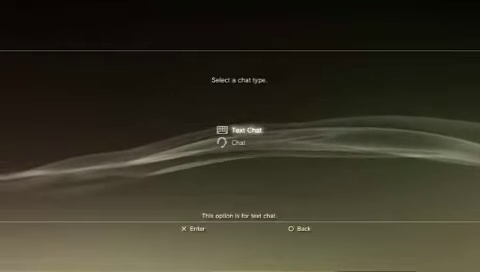
Confirm Text Chat as the chat type to reach chat room naming.
key(Return)
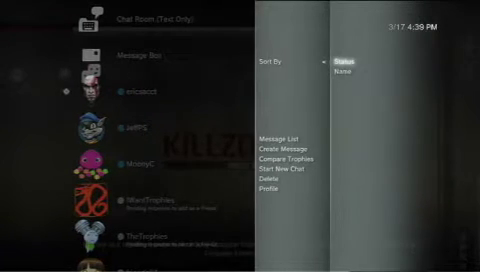
key(Return)
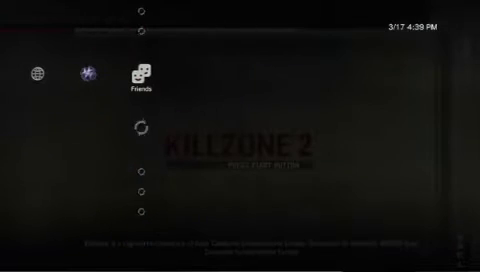
key(Down)
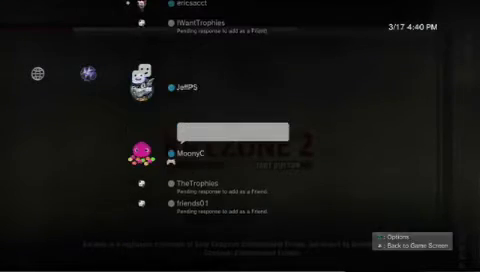
key(Down)
key(Down)
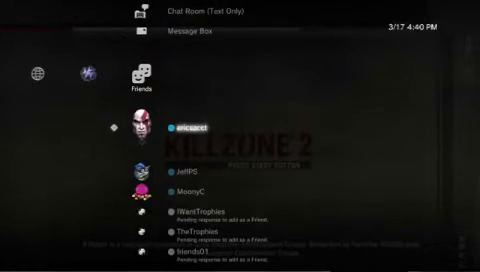
key(Down)
key(Down)
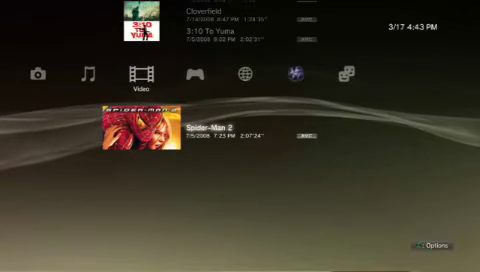
Highlight Back Up in Spider-Man 2's options menu, then close the menu.
key(Menu)
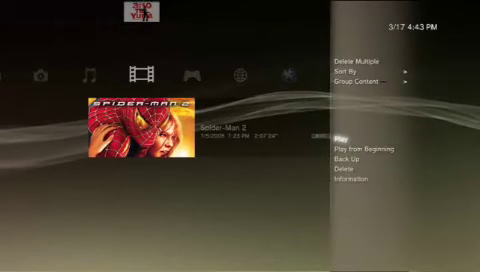
key(Down)
key(Down)
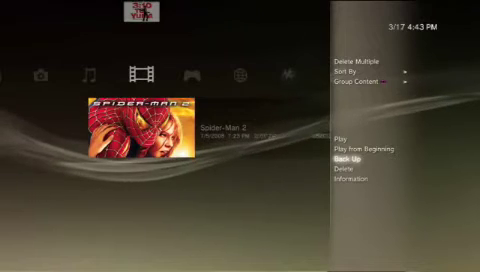
key(Escape)
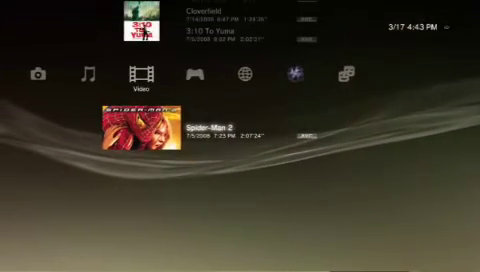